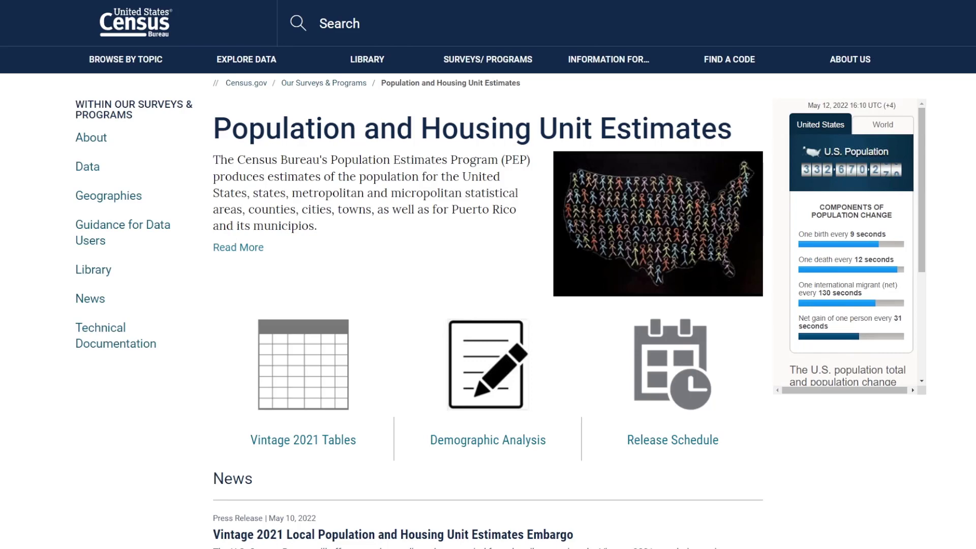
# Go from Vintage 2021 Tables to the City and Town Population Totals: 2020-2021 page
pyautogui.click(311, 441)
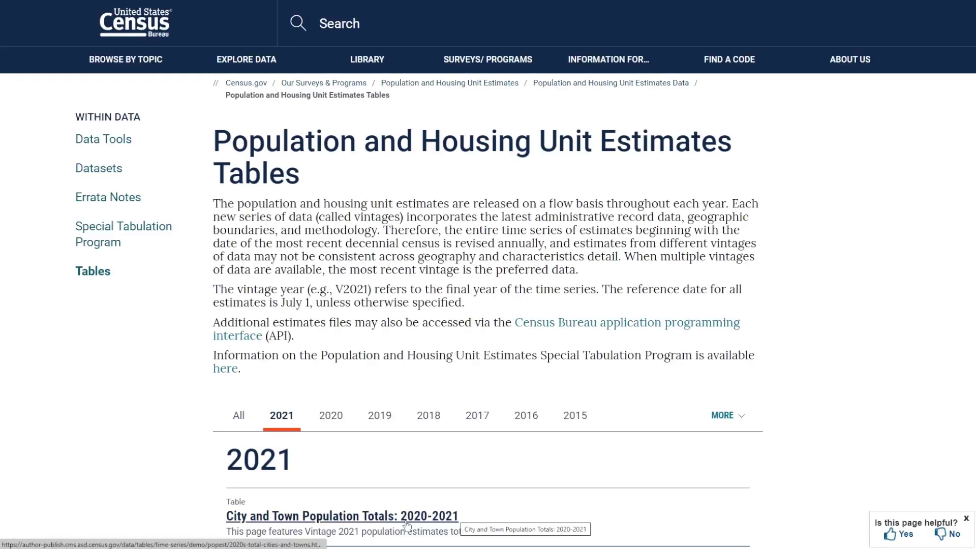
pyautogui.scroll(-5, 432, 524)
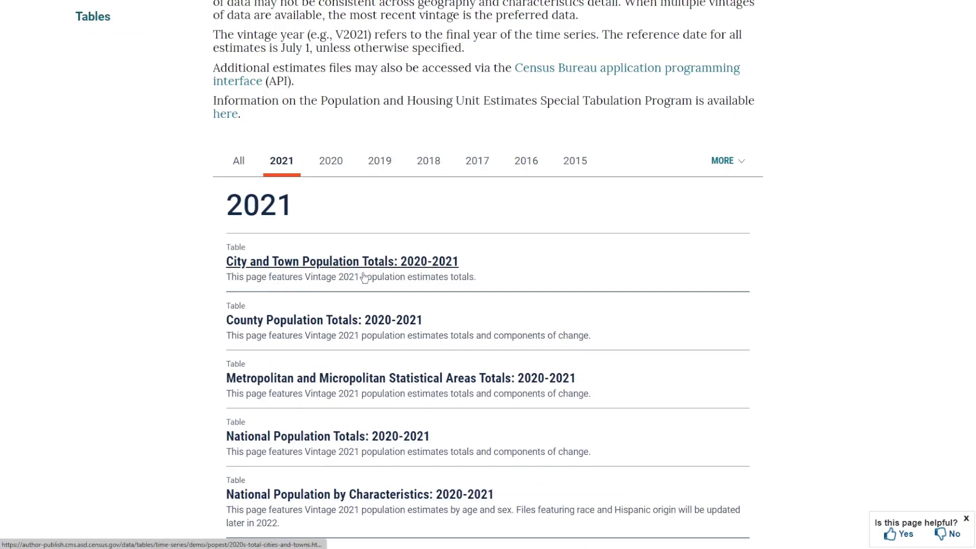
pyautogui.click(368, 262)
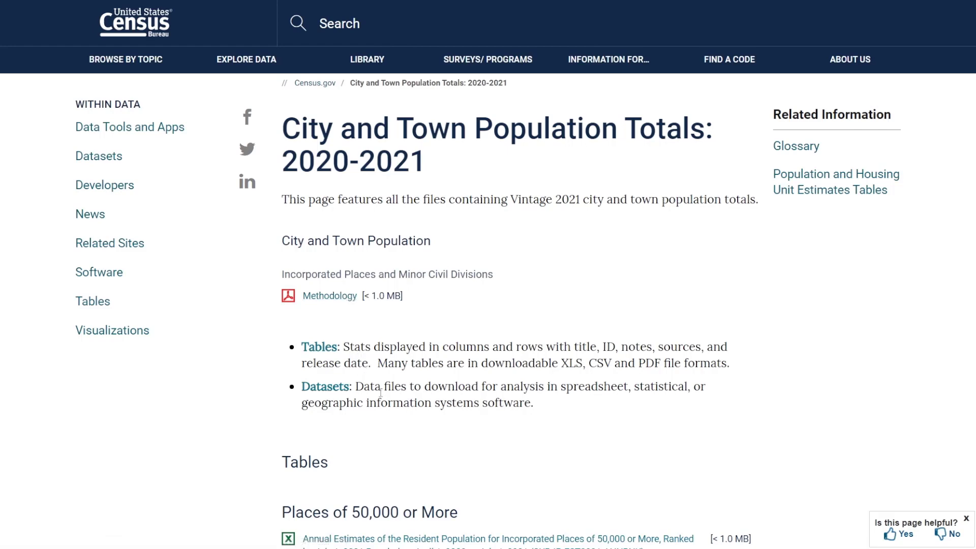
# Scroll the page to find the ranked 50,000-or-more population change table
pyautogui.scroll(-6, 380, 393)
pyautogui.scroll(-15, 385, 379)
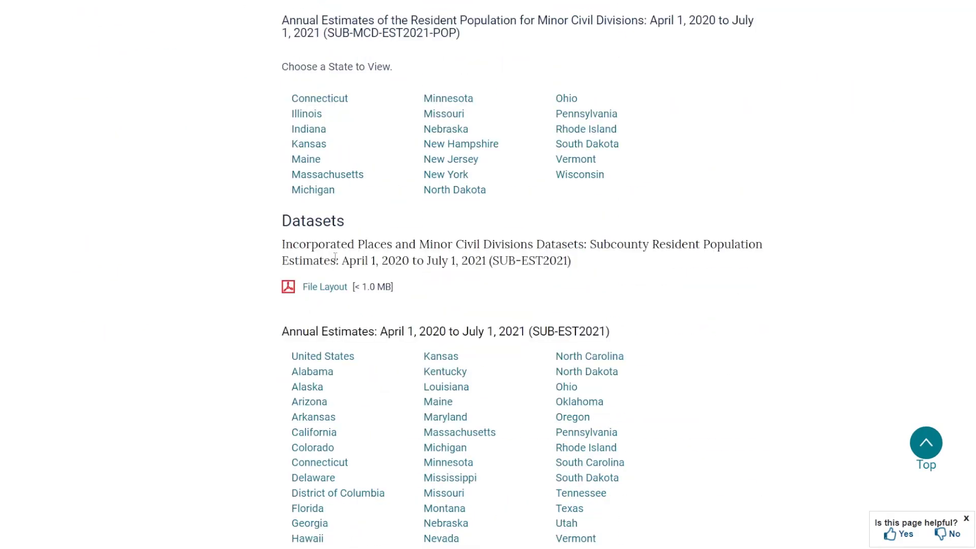
pyautogui.scroll(14, 461, 274)
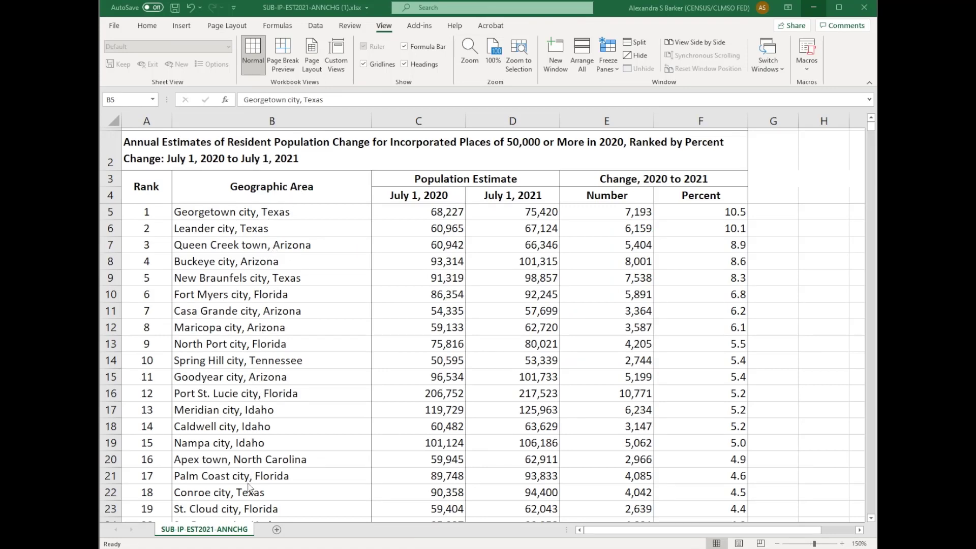
# Scroll through the ranked SUB-IP-EST2021-ANNCHG population change table in Excel
pyautogui.scroll(-1, 248, 487)
pyautogui.scroll(-2, 248, 487)
pyautogui.scroll(3, 248, 487)
pyautogui.scroll(-3, 248, 487)
pyautogui.scroll(3, 248, 487)
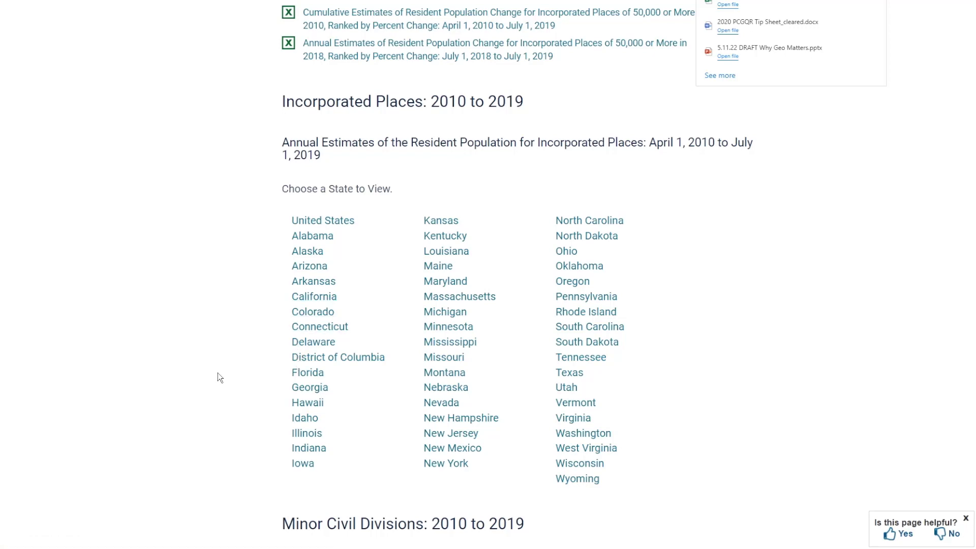
# Download Florida's incorporated places table and open SUB-IP-EST2021-POP-12 in Excel
pyautogui.scroll(-3, 218, 377)
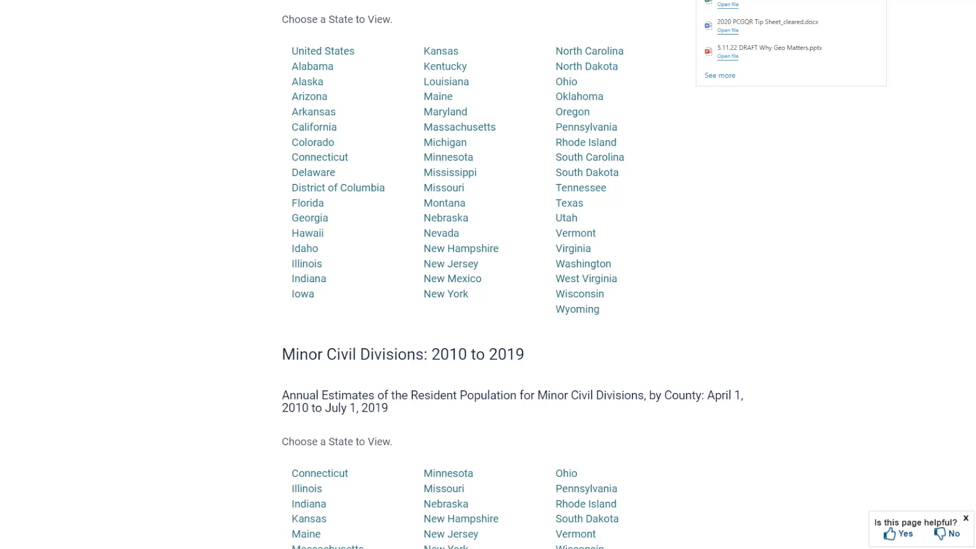
pyautogui.click(308, 203)
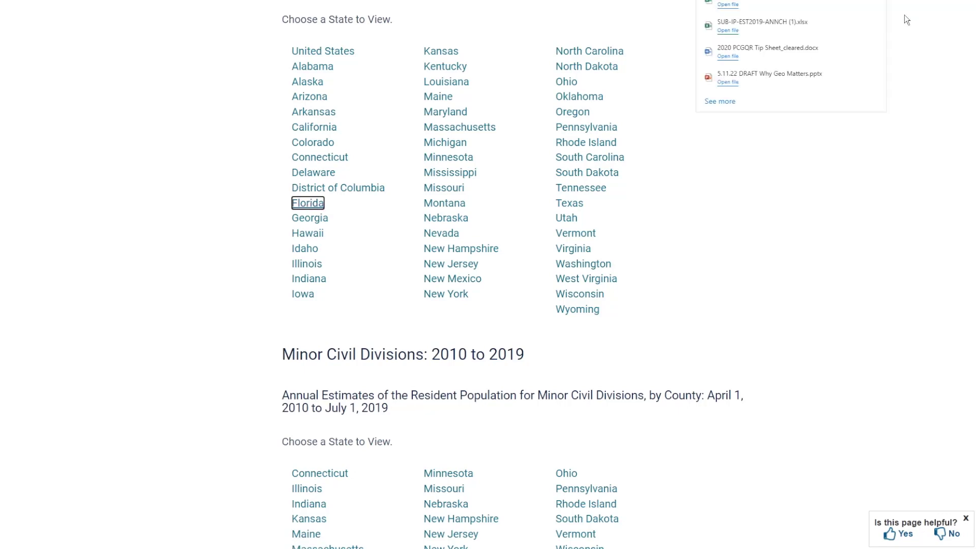
pyautogui.click(727, 5)
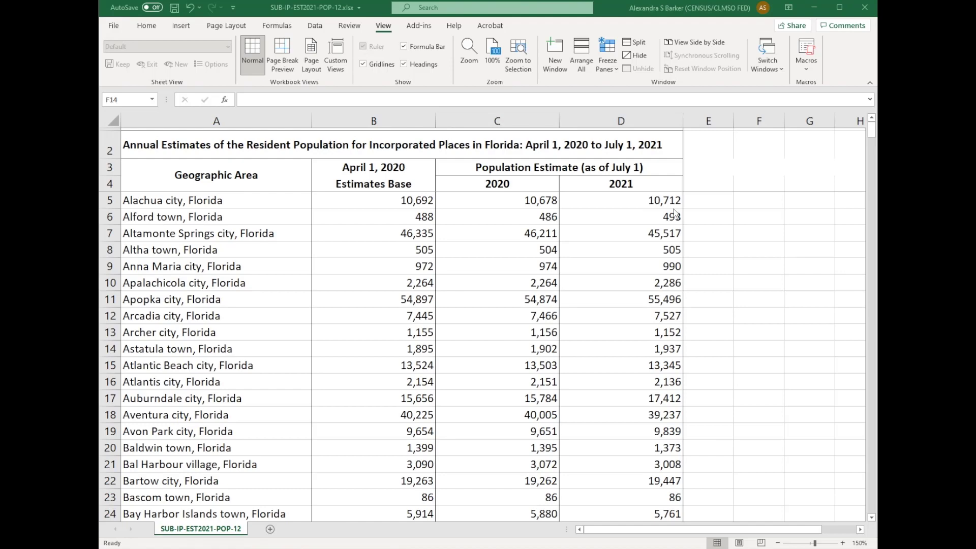
# Enter =D5-C5 in E5 and fill it down to E22 for 2020–2021 changes
pyautogui.click(709, 199)
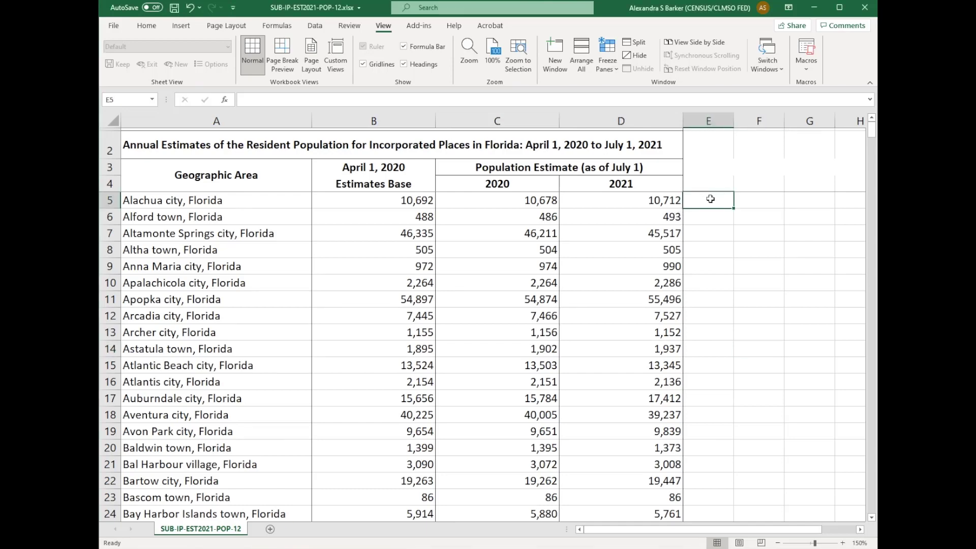
pyautogui.click(262, 99)
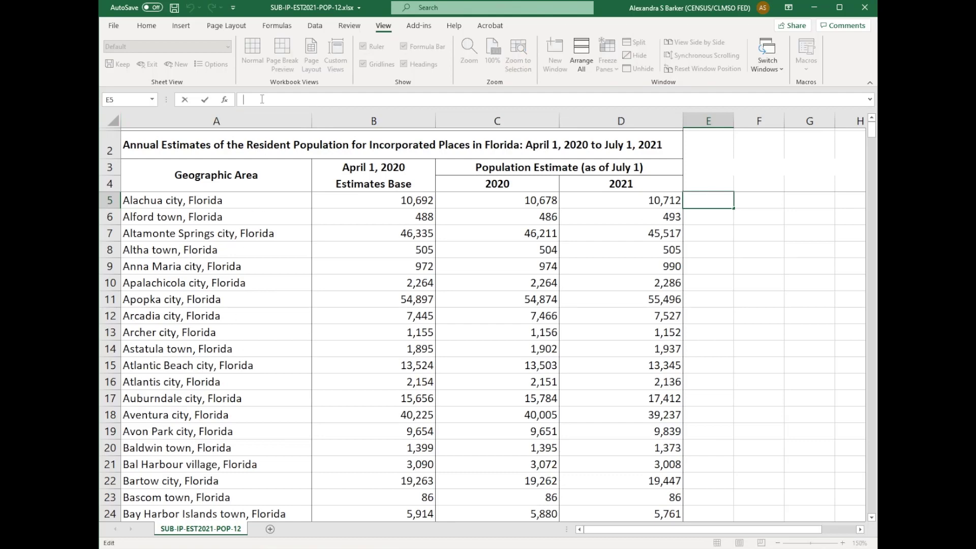
pyautogui.write('=')
pyautogui.click(616, 202)
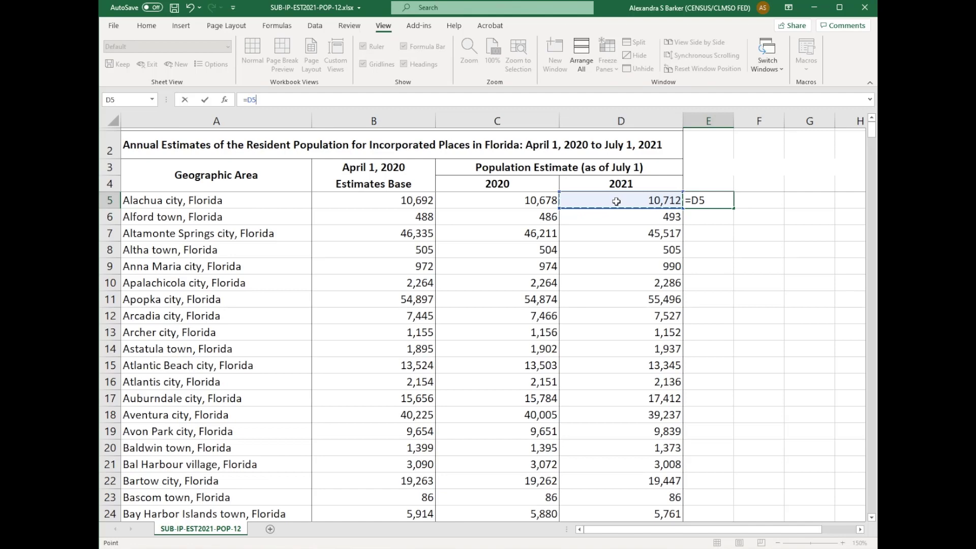
pyautogui.write('-')
pyautogui.click(488, 203)
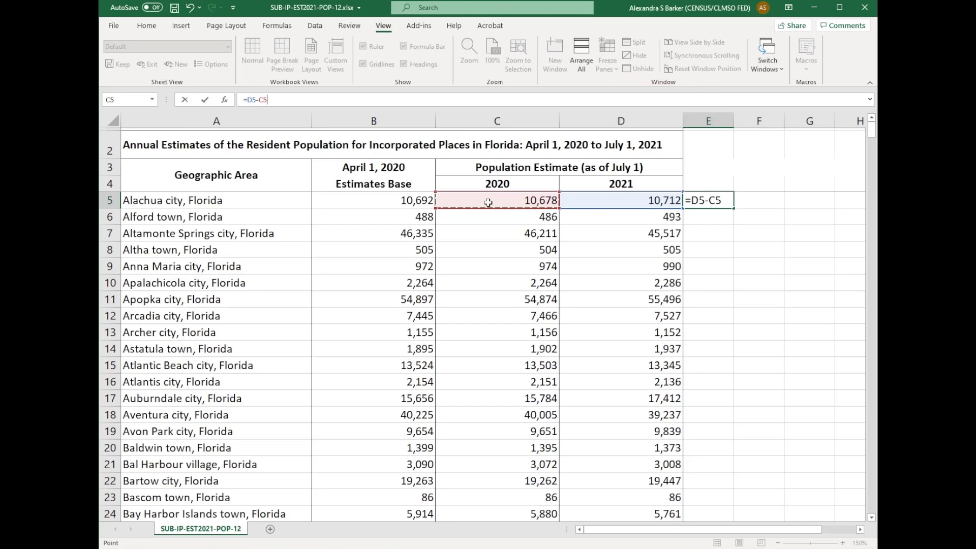
pyautogui.press('Return')
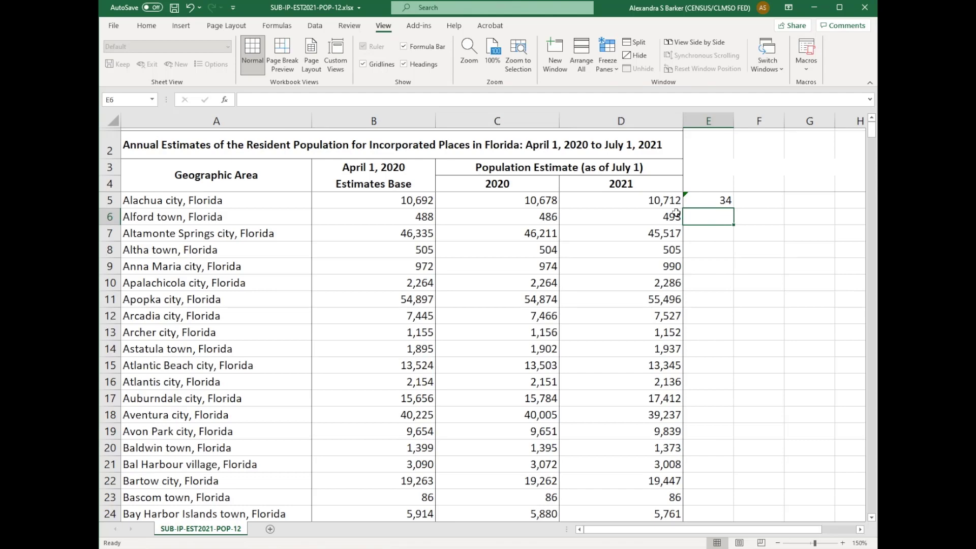
pyautogui.click(707, 200)
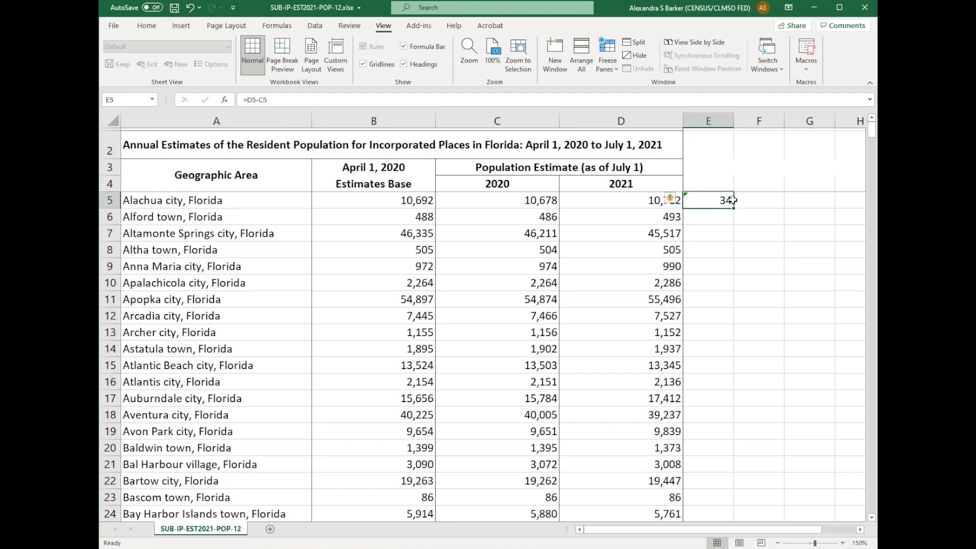
pyautogui.moveTo(734, 210); pyautogui.dragTo(740, 492)
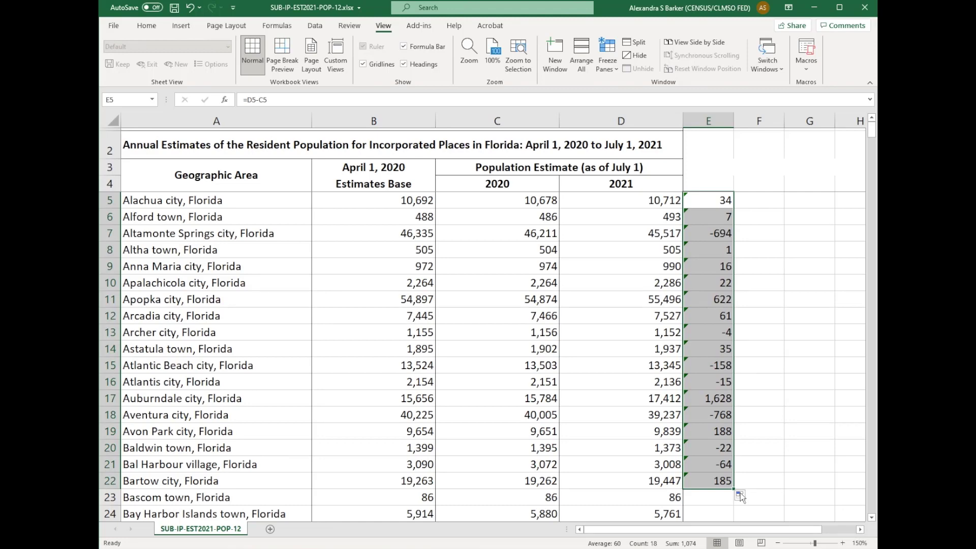
pyautogui.click(753, 200)
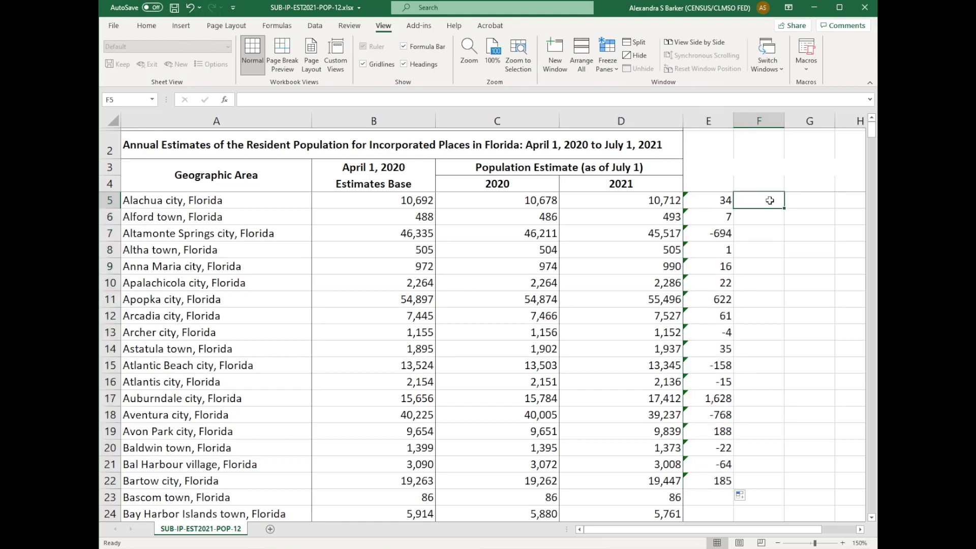
# Enter =(E5/C5)*100 in F5 and fill it down to F22
pyautogui.write('=')
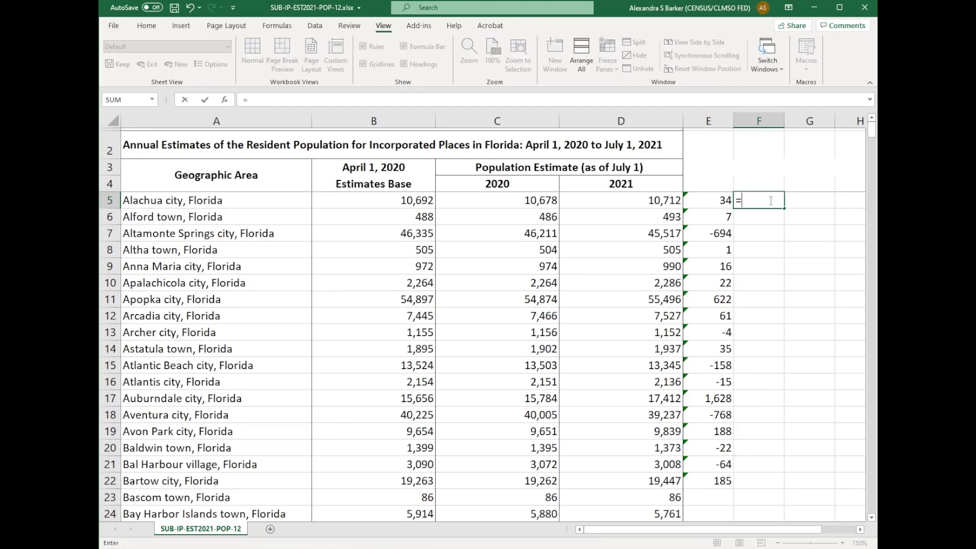
pyautogui.write('(')
pyautogui.click(714, 201)
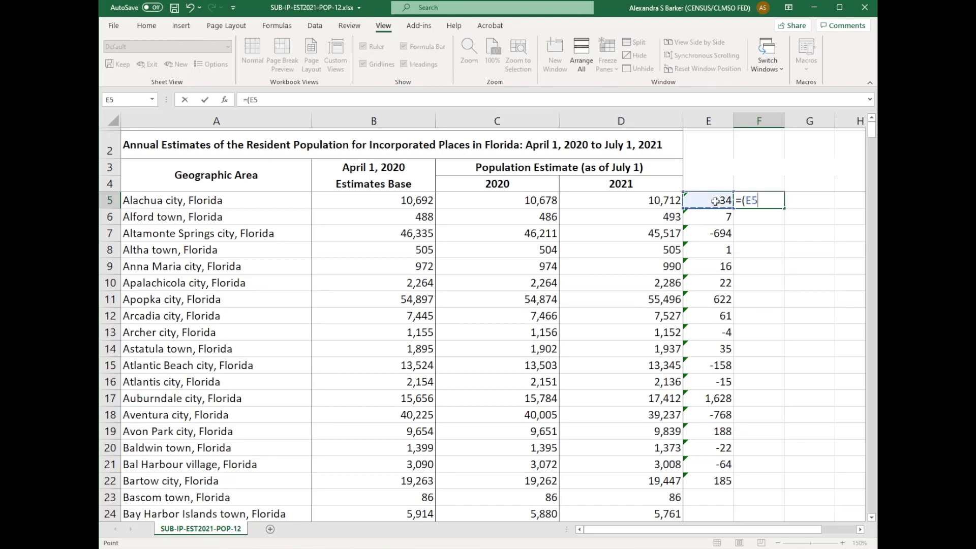
pyautogui.write('/')
pyautogui.click(513, 201)
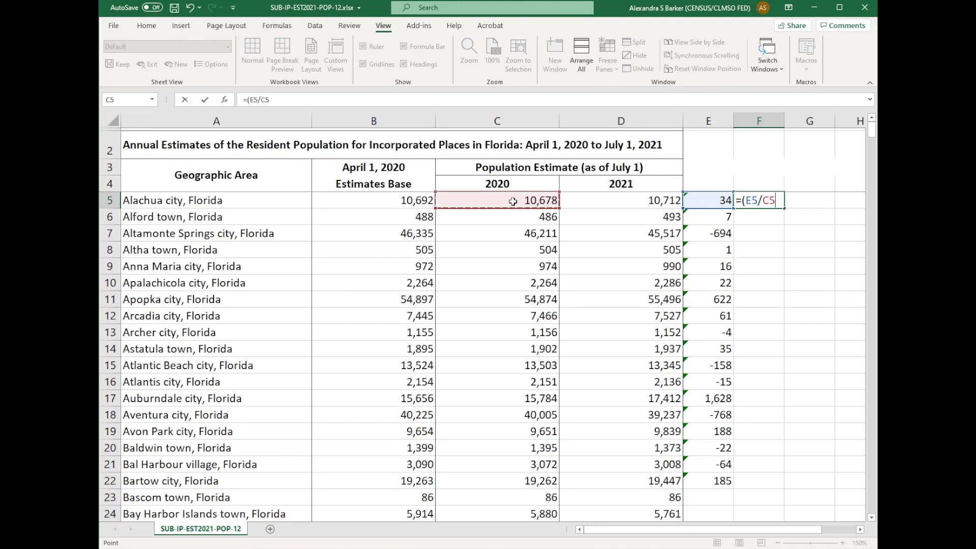
pyautogui.write(')*100')
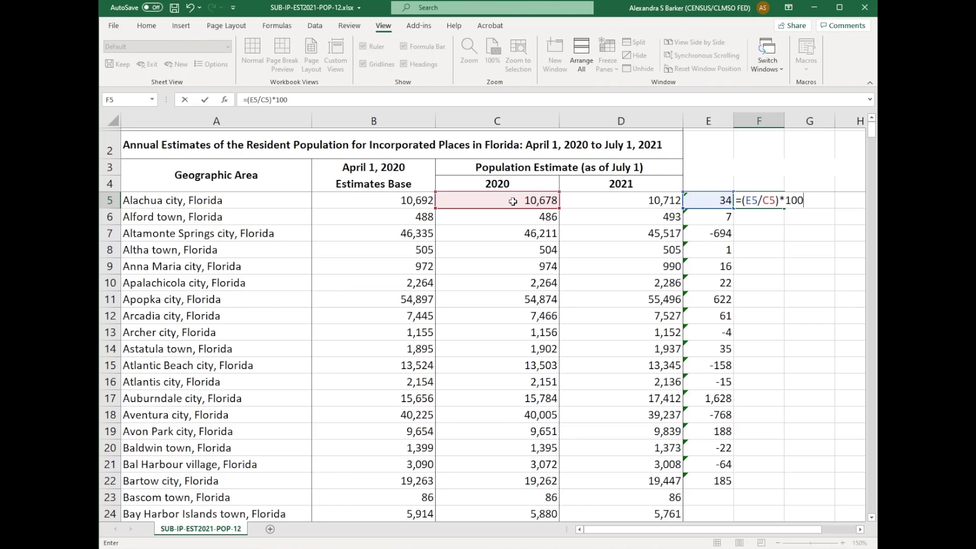
pyautogui.press('Return')
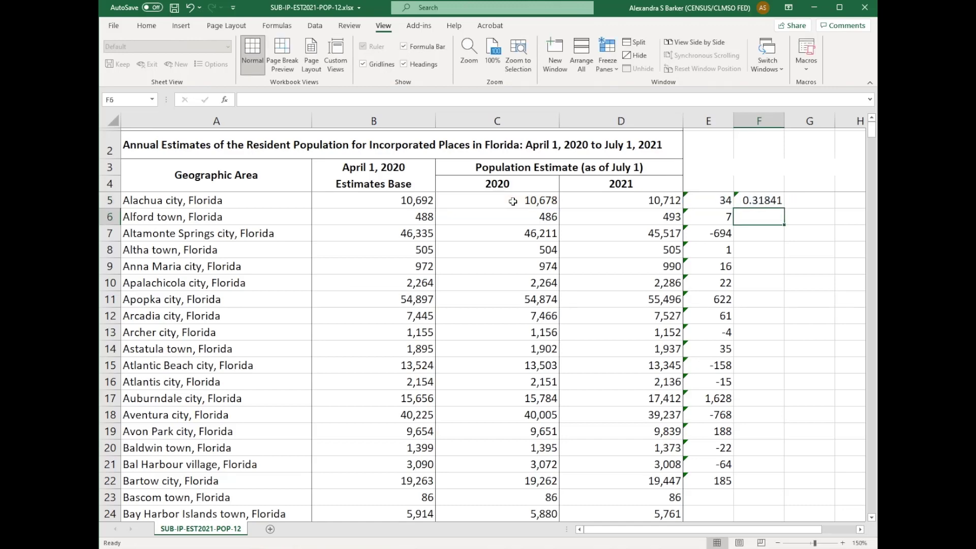
pyautogui.click(758, 203)
pyautogui.moveTo(785, 207); pyautogui.dragTo(781, 484)
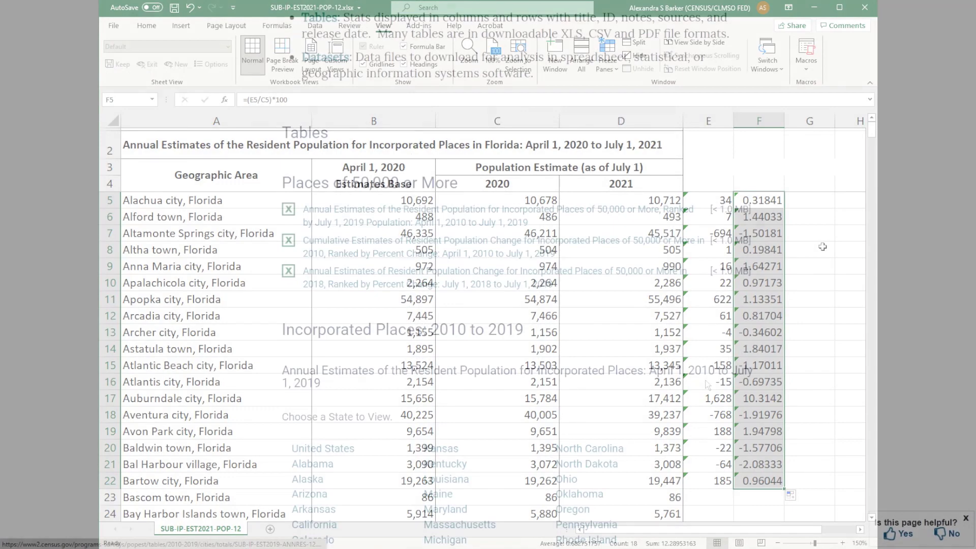
pyautogui.scroll(-15, 708, 385)
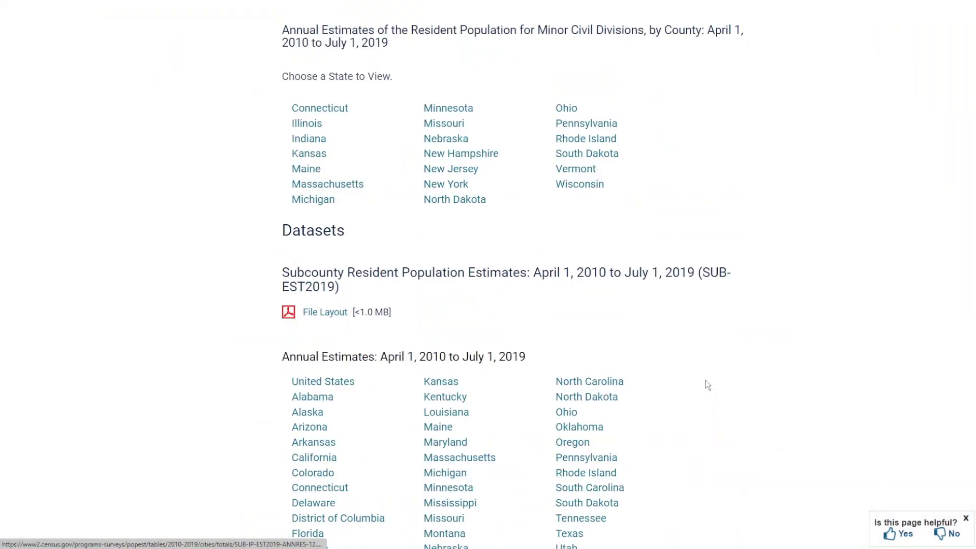
pyautogui.scroll(-3, 707, 385)
pyautogui.scroll(6, 708, 385)
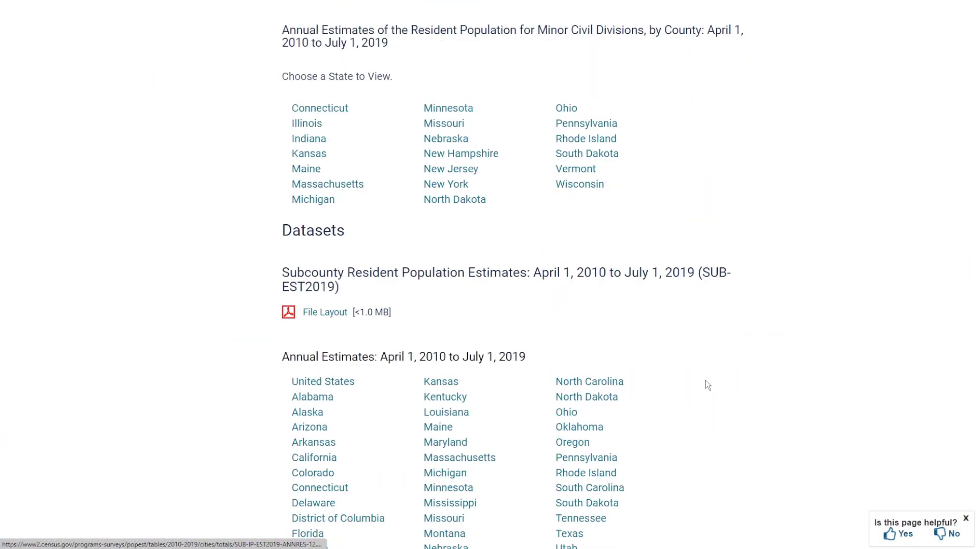